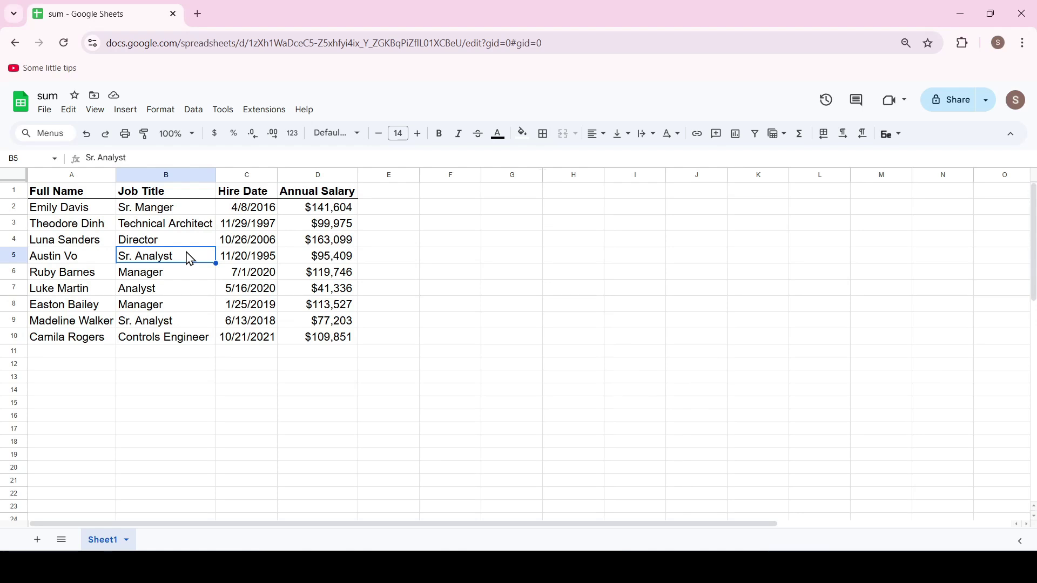
- Look over the employee entries, job titles, salaries and hire dates
{"action": "left_click", "coordinate": [163, 239]}
{"action": "left_click", "coordinate": [247, 224]}
{"action": "left_click", "coordinate": [329, 224]}
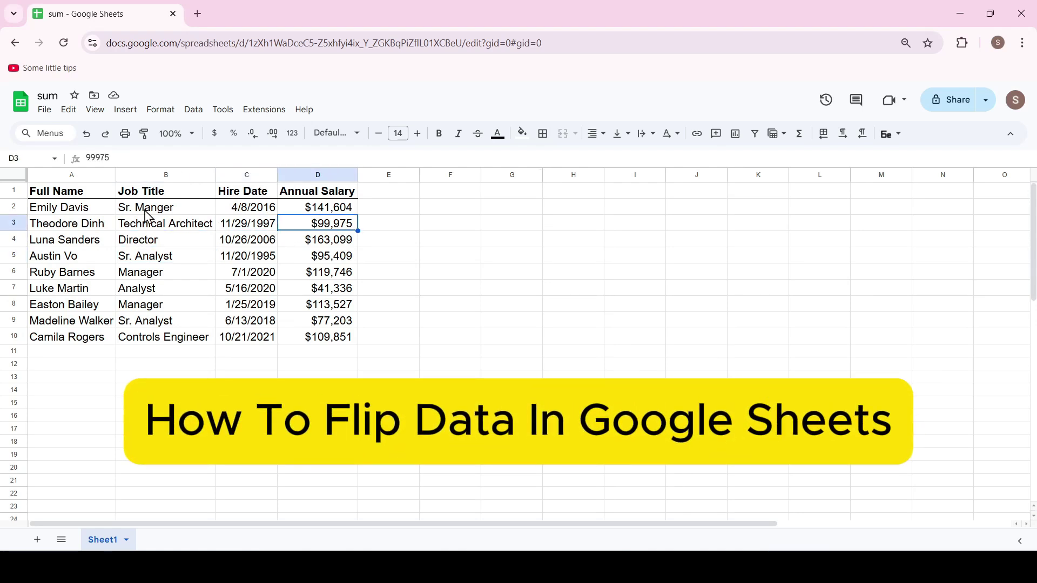
{"action": "left_click", "coordinate": [249, 289]}
{"action": "left_click", "coordinate": [328, 223]}
{"action": "left_click", "coordinate": [138, 240]}
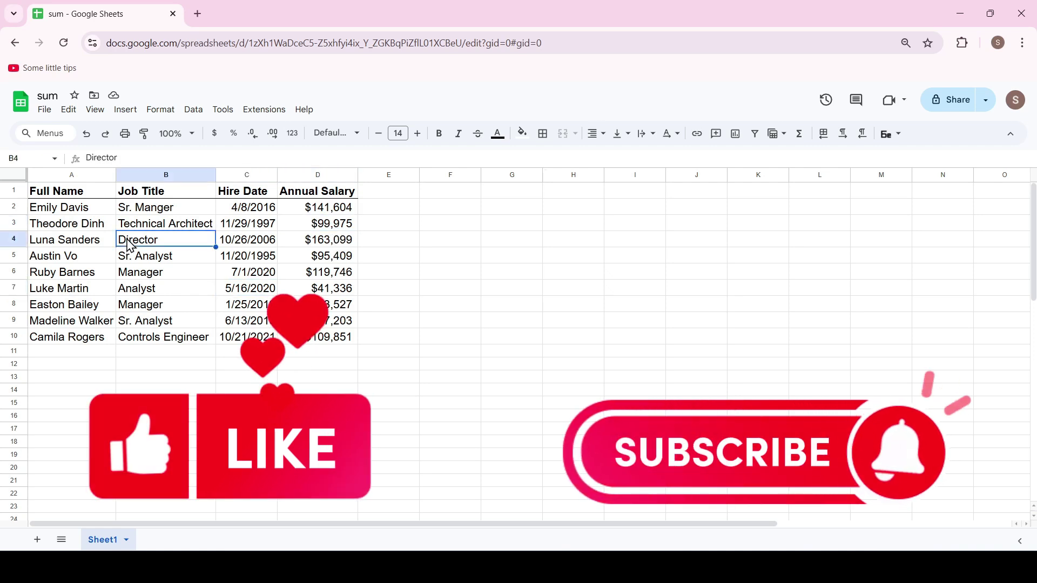
{"action": "left_click", "coordinate": [58, 289]}
{"action": "left_click", "coordinate": [250, 305]}
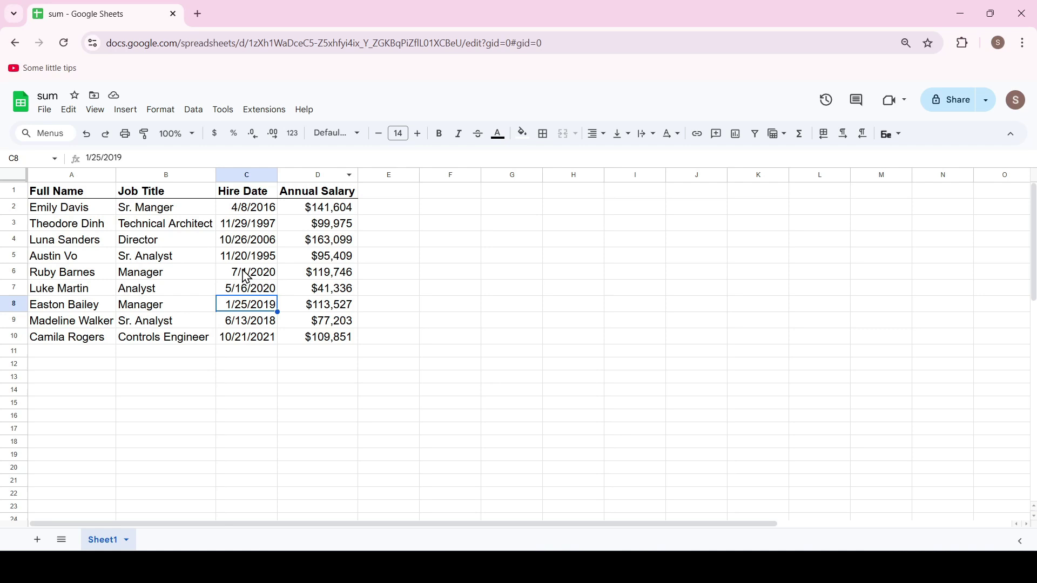
{"action": "left_click", "coordinate": [395, 277]}
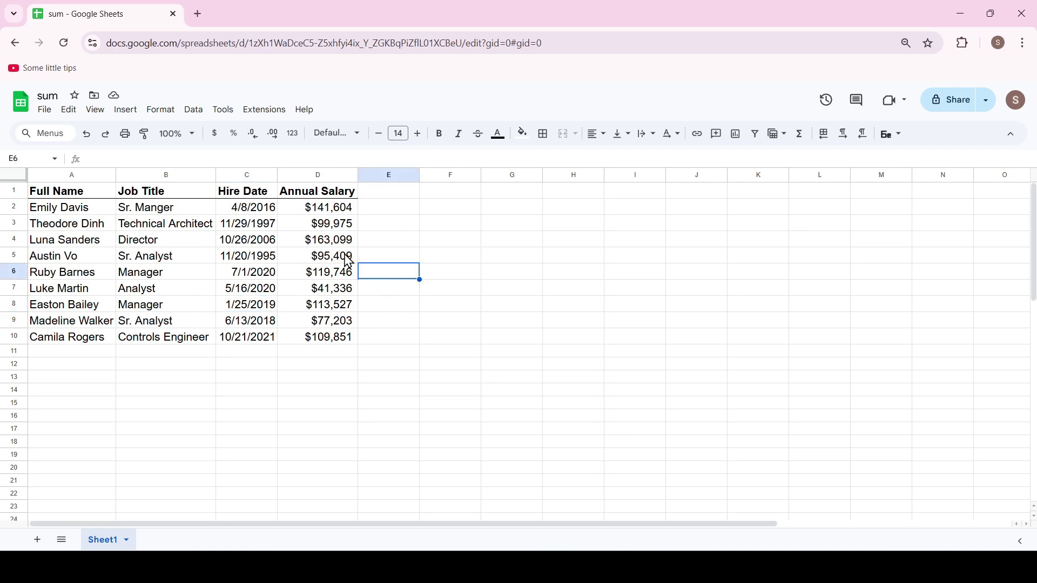
- Select the employee table A1:D10 with its headers and copy it
{"action": "left_click_drag", "start_coordinate": [57, 191], "coordinate": [341, 341]}
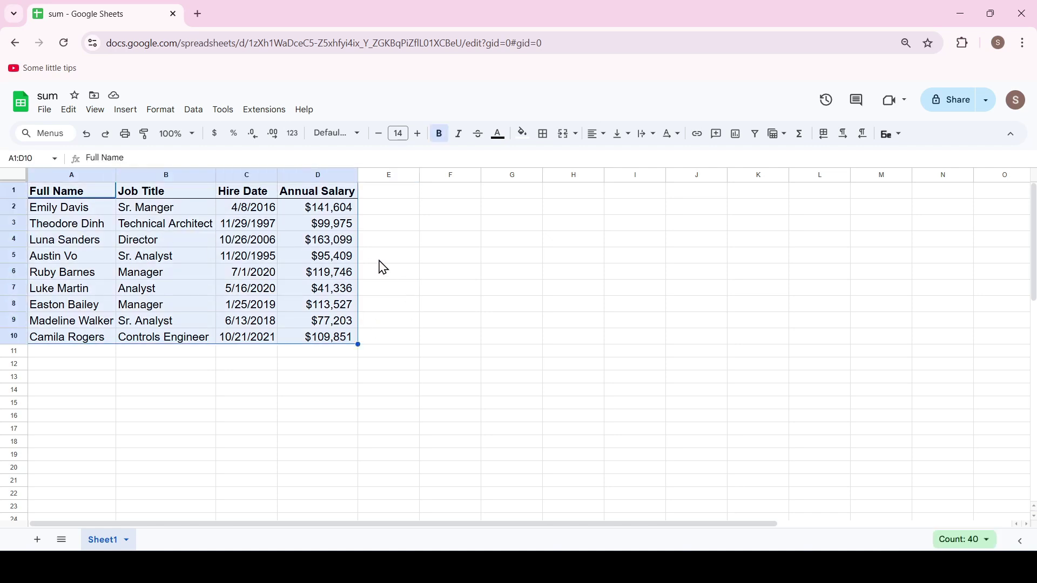
{"action": "left_click", "coordinate": [386, 275]}
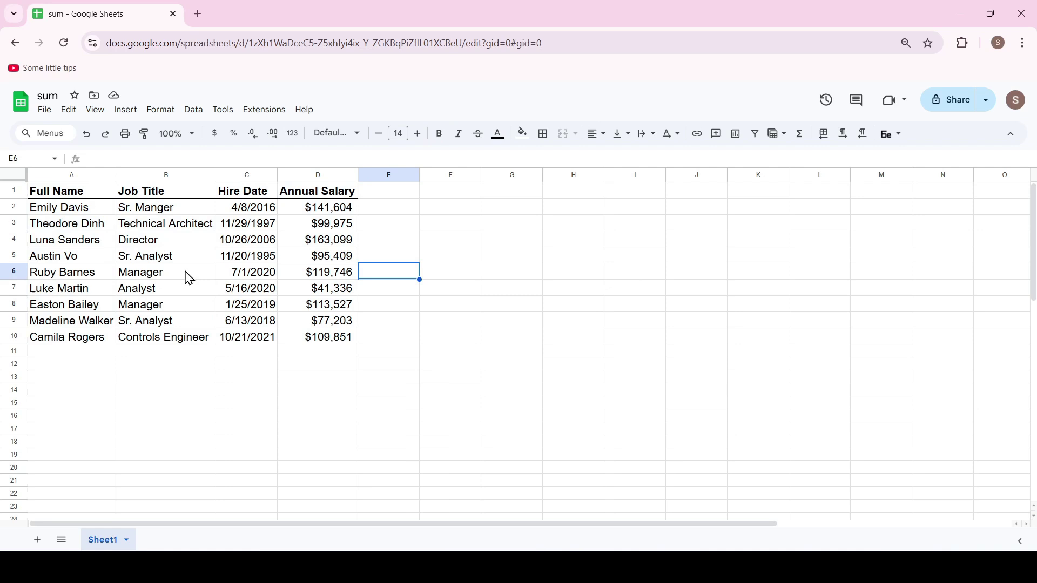
{"action": "left_click", "coordinate": [92, 194]}
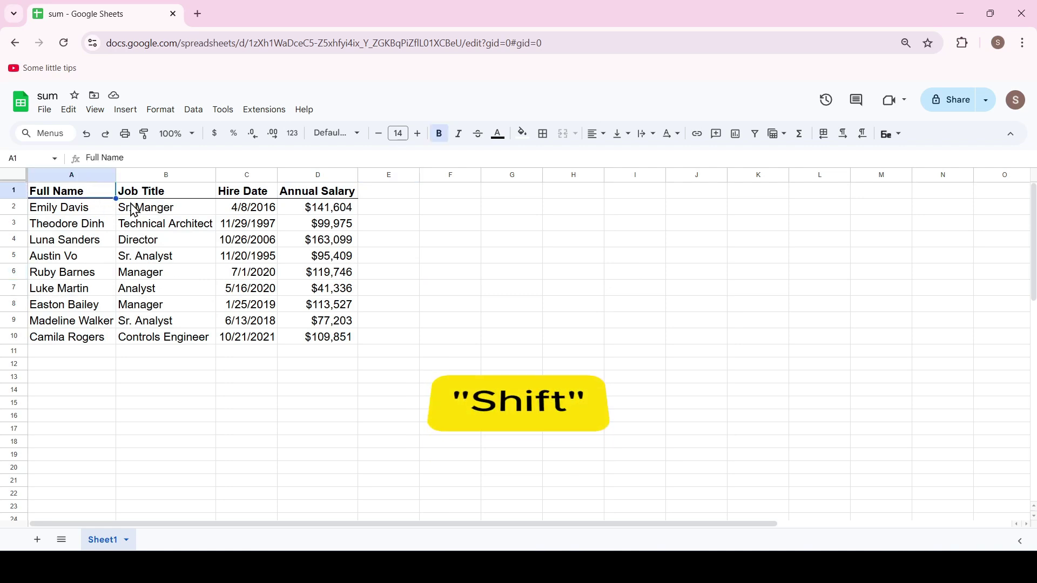
{"action": "left_click", "coordinate": [334, 340], "text": "shift"}
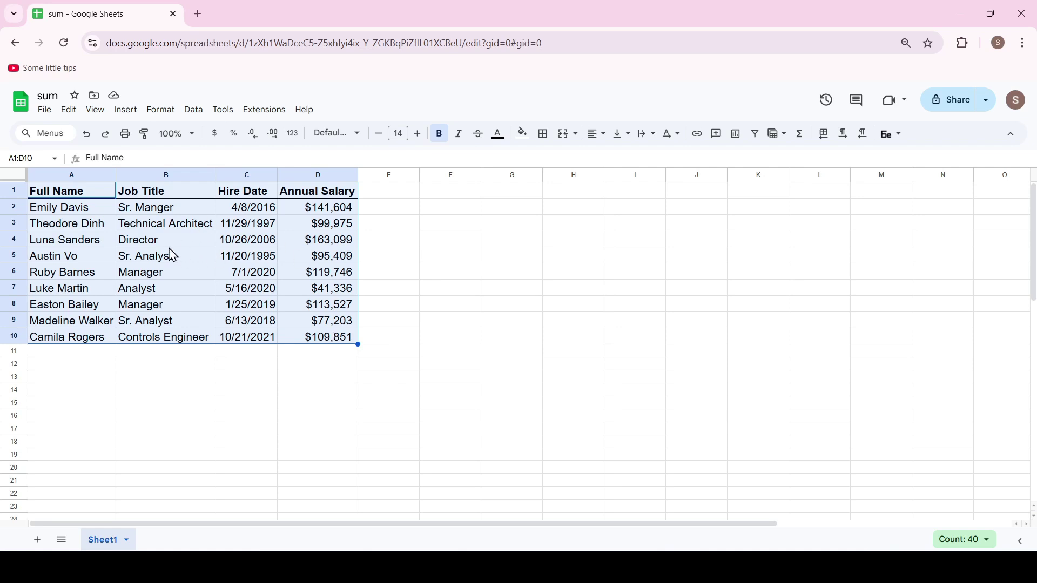
{"action": "right_click", "coordinate": [155, 225]}
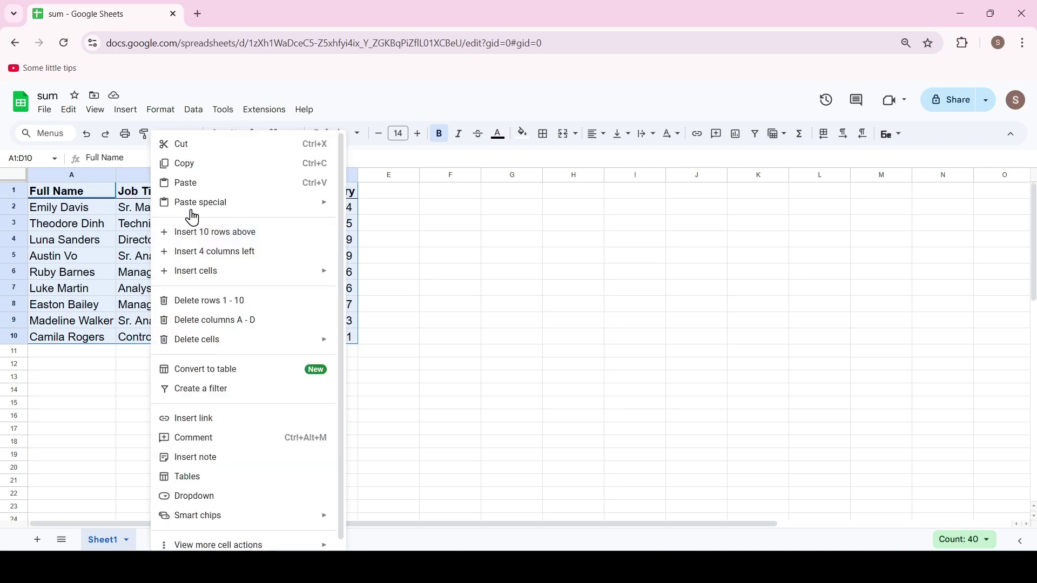
{"action": "left_click", "coordinate": [184, 163]}
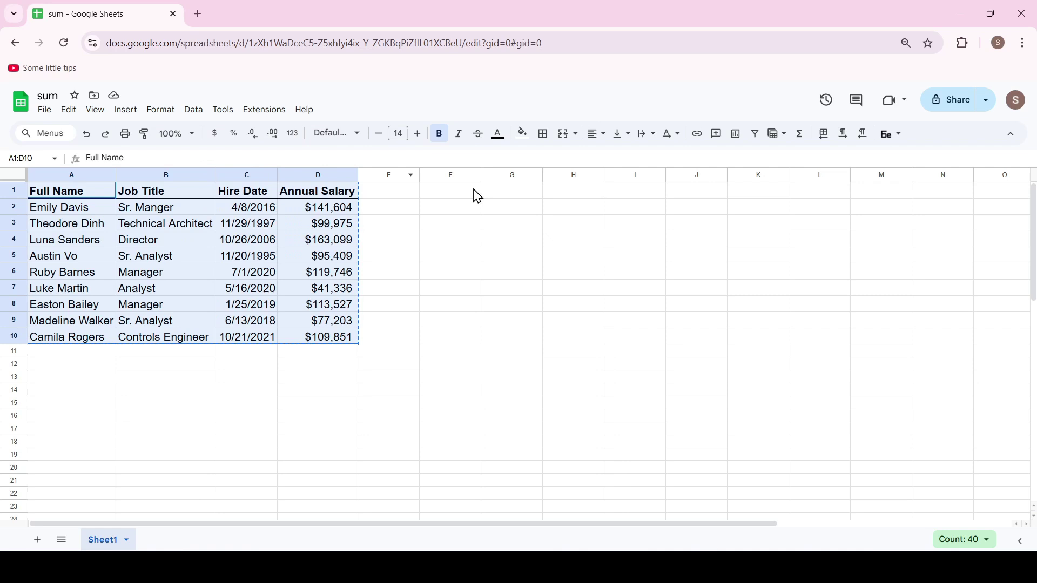
- Paste the table transposed at F1, with fields running down and employees across
{"action": "left_click", "coordinate": [450, 199]}
{"action": "key", "text": "Down"}
{"action": "key", "text": "Down"}
{"action": "key", "text": "Down"}
{"action": "key", "text": "Down"}
{"action": "key", "text": "Down"}
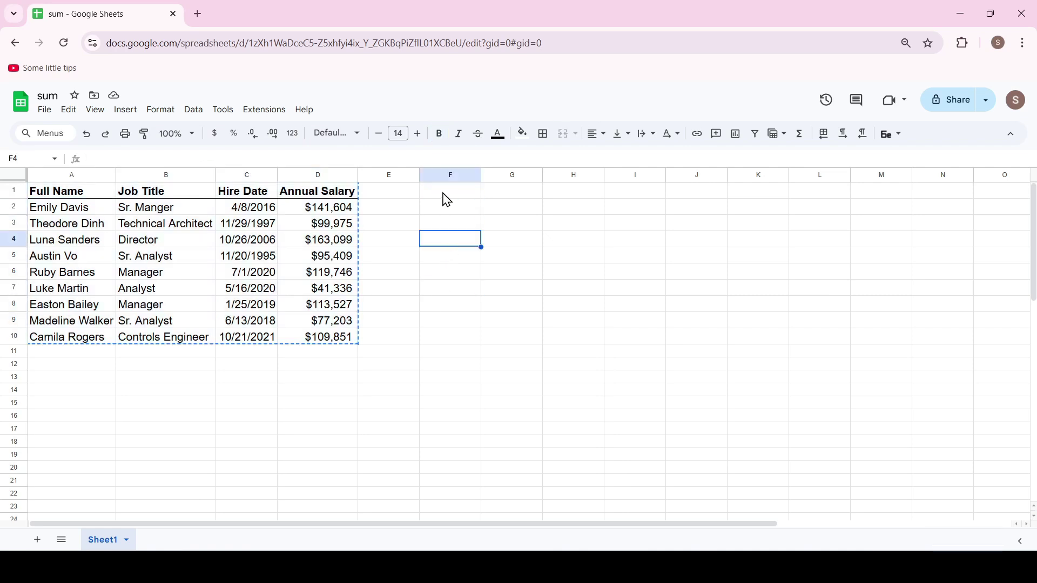
{"action": "key", "text": "Up"}
{"action": "key", "text": "Up"}
{"action": "key", "text": "Up"}
{"action": "key", "text": "ctrl+shift+v"}
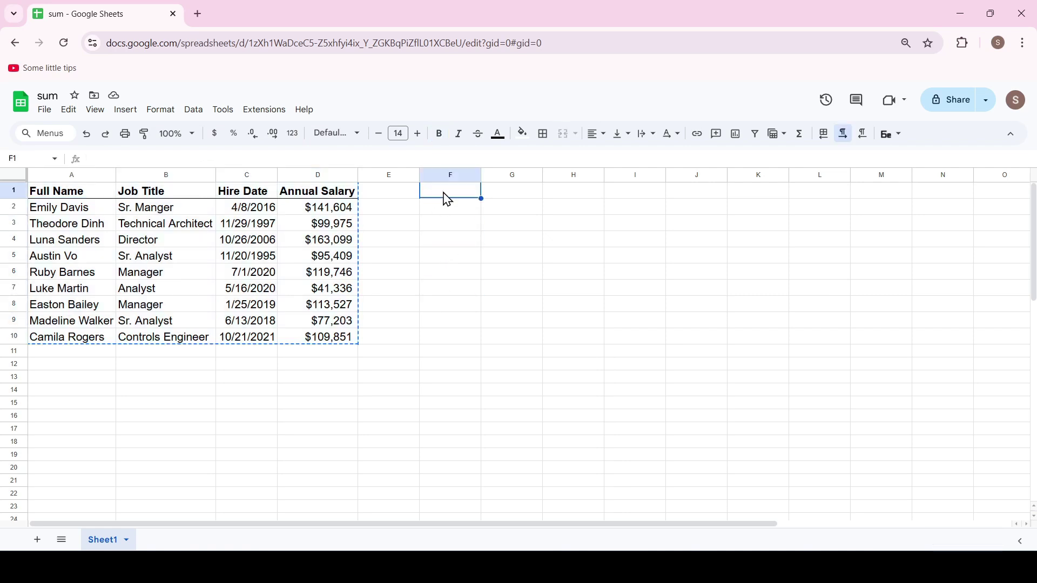
{"action": "right_click", "coordinate": [445, 198]}
{"action": "mouse_move", "coordinate": [492, 203]}
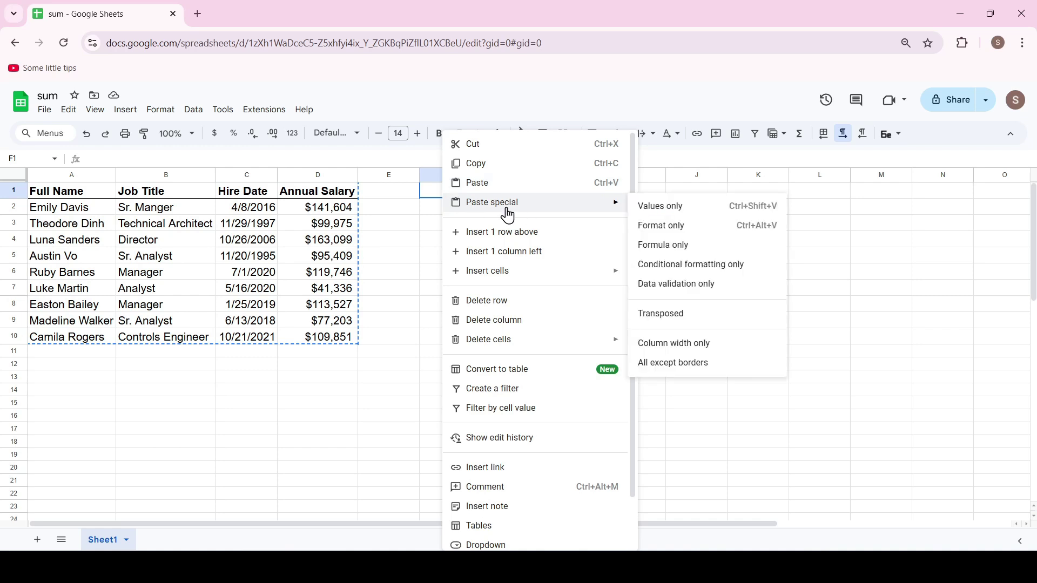
{"action": "left_click", "coordinate": [661, 314]}
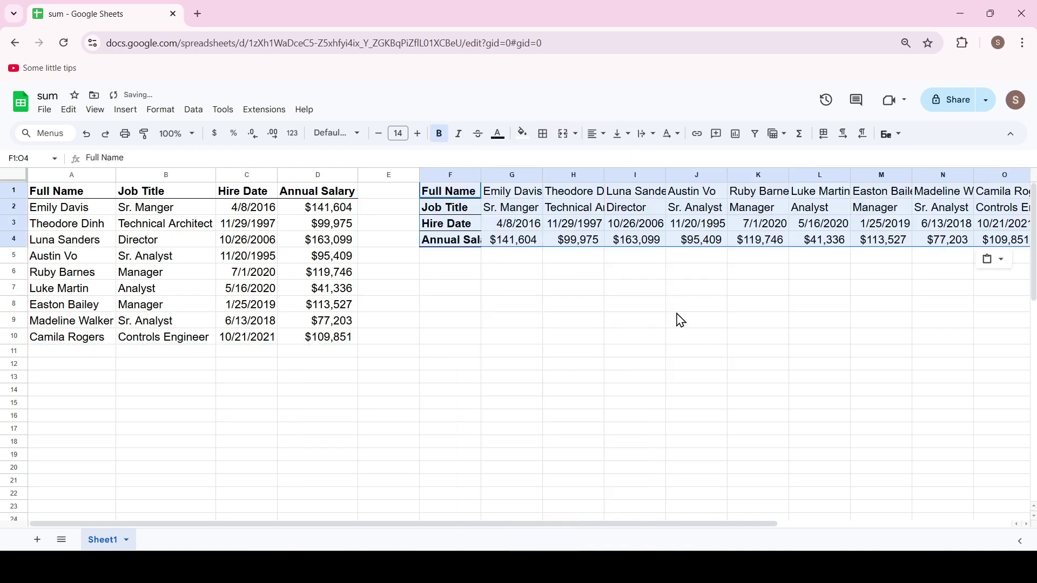
{"action": "left_click_drag", "start_coordinate": [640, 528], "coordinate": [575, 528]}
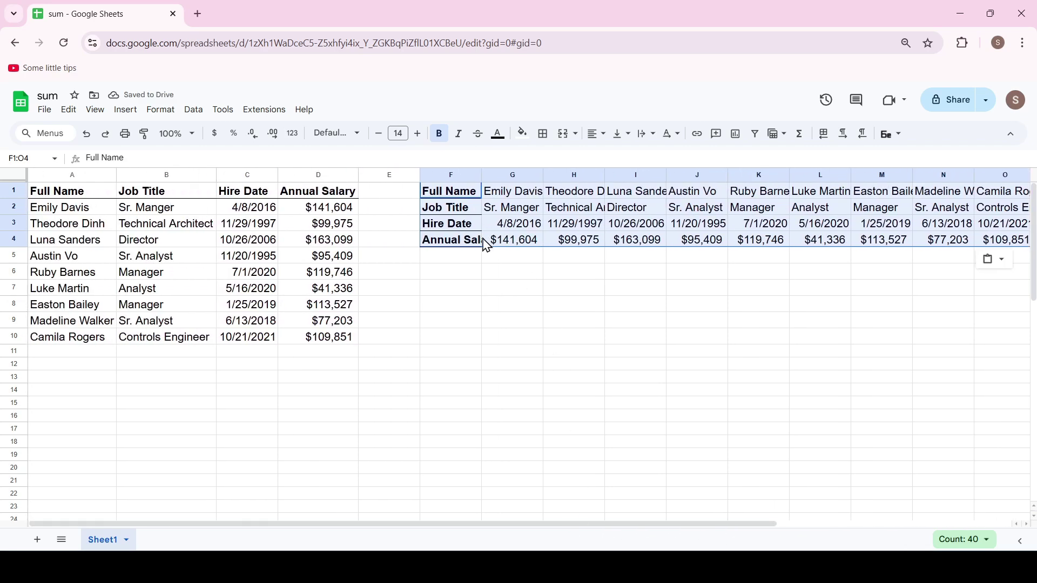
{"action": "left_click", "coordinate": [483, 240]}
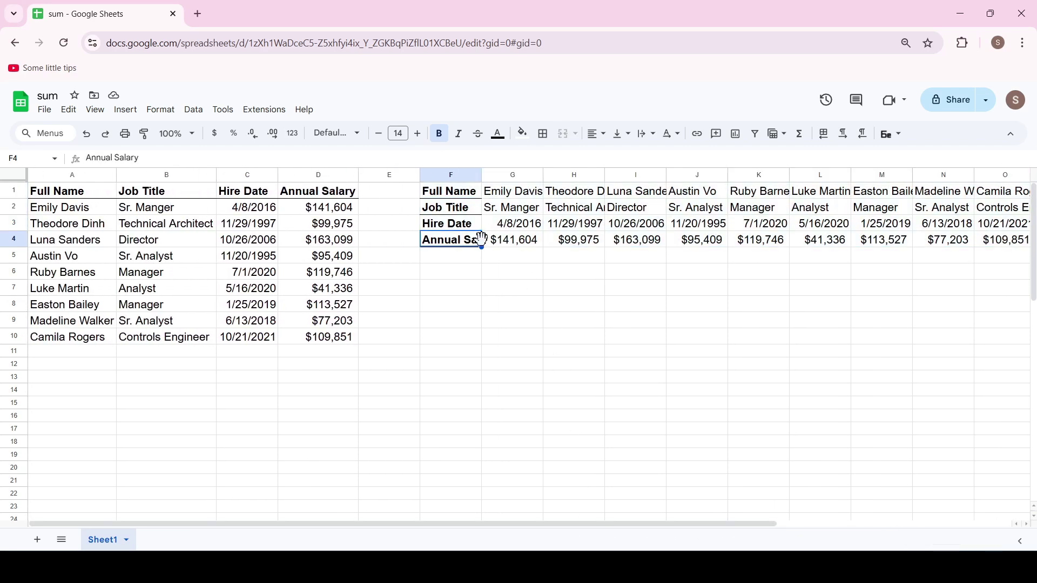
- Enter =TRANSPOSE(A1:D10) in F6 and check the $95,409 value in the result
{"action": "left_click", "coordinate": [456, 273]}
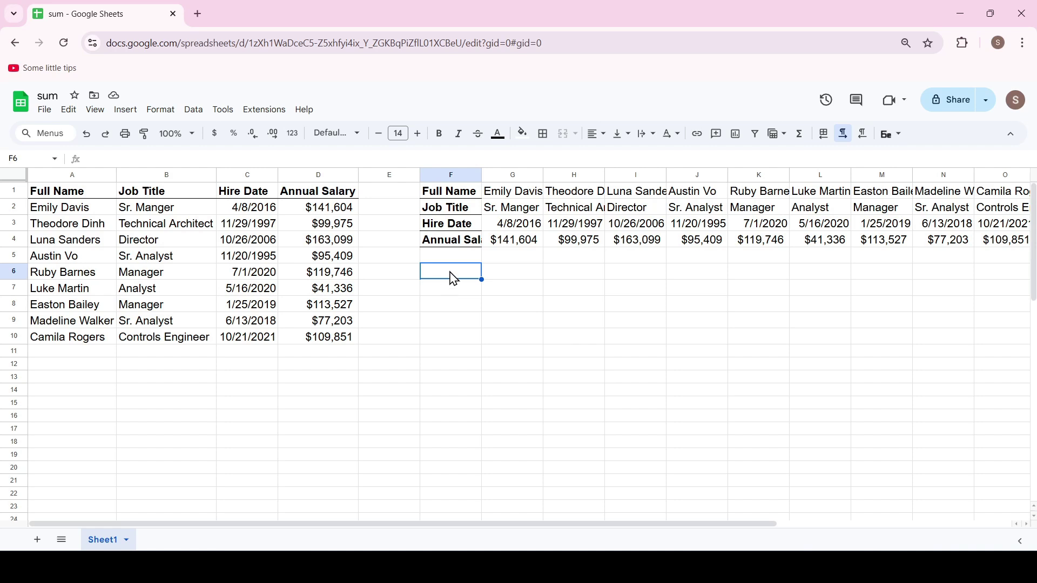
{"action": "type", "text": "=TRANSPOSE("}
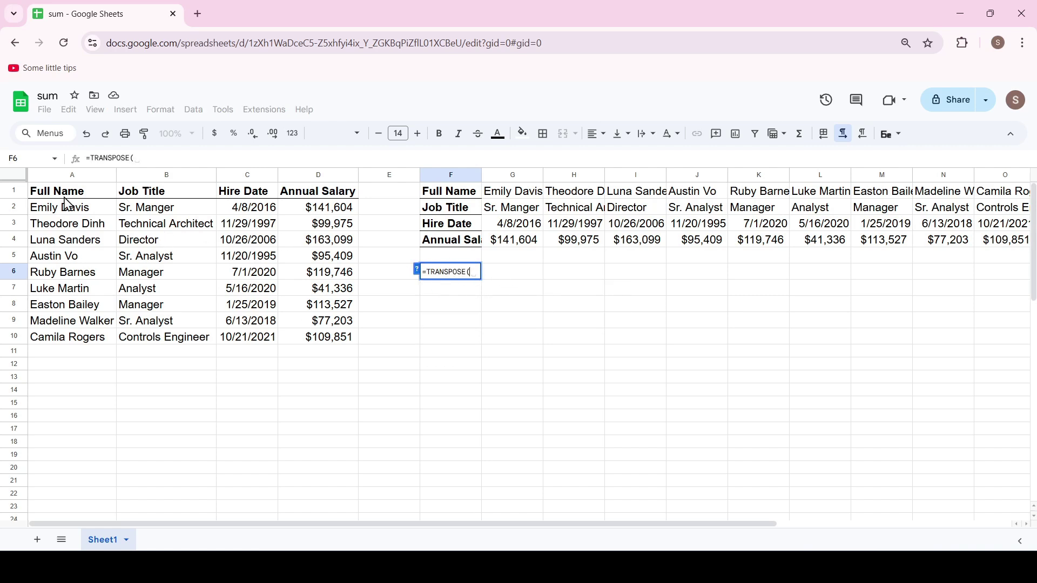
{"action": "left_click_drag", "start_coordinate": [72, 192], "coordinate": [331, 340]}
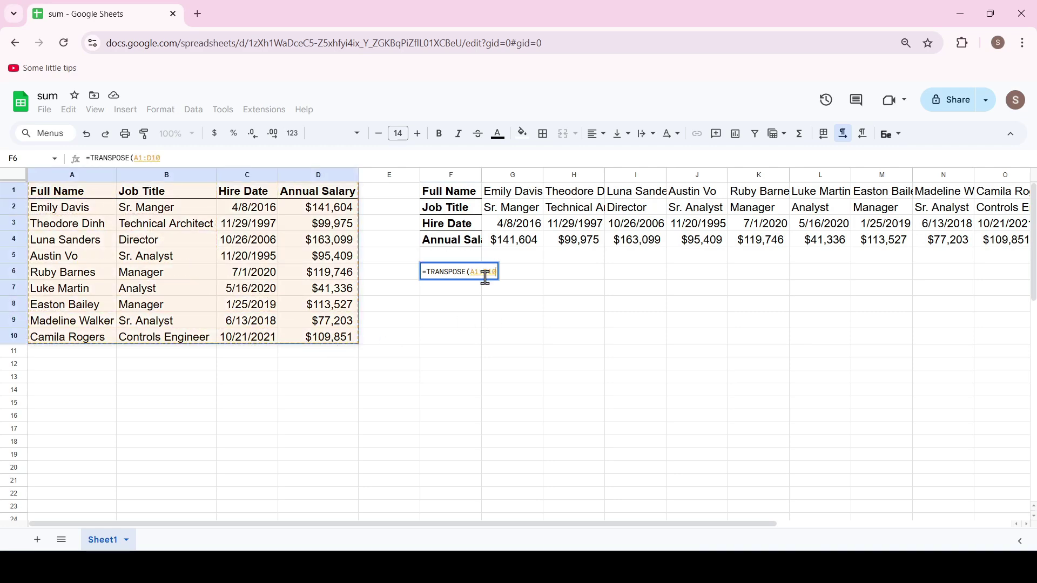
{"action": "key", "text": "Return"}
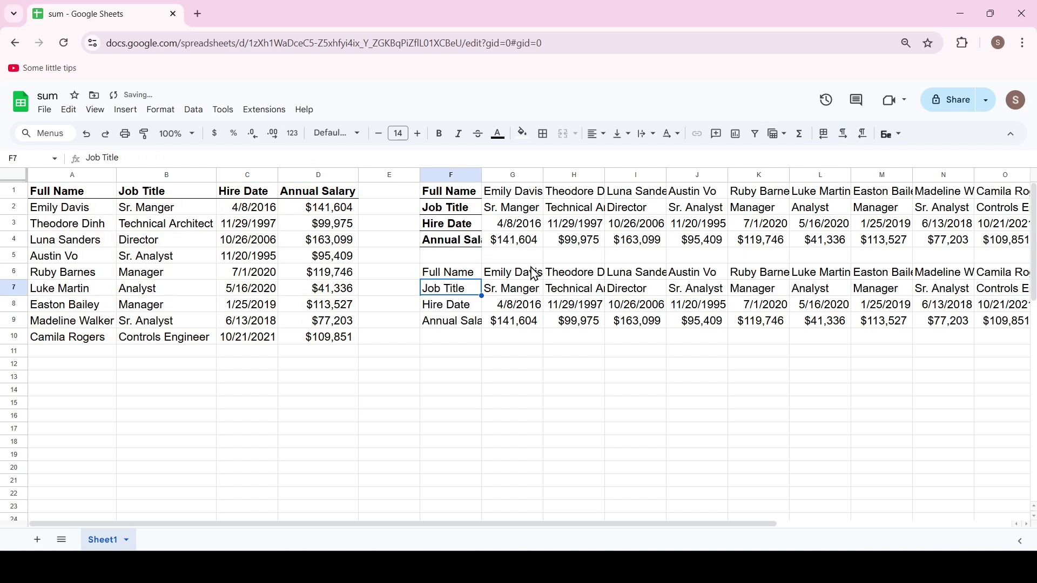
{"action": "left_click", "coordinate": [704, 321]}
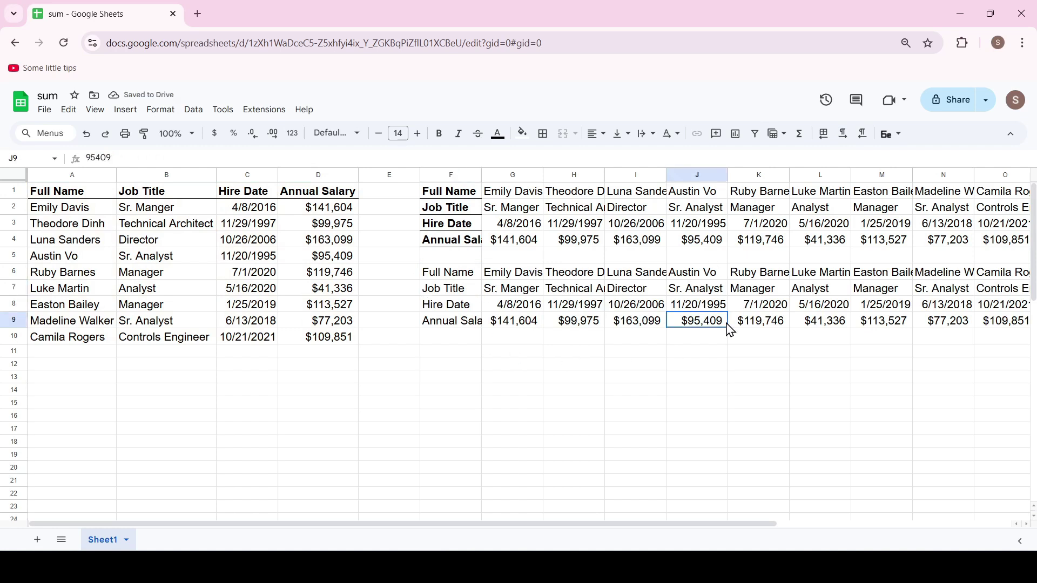
- Check the copy's Sr. Manger cell, then select names A1:A10 plus headers B1:D1
{"action": "left_click", "coordinate": [574, 224]}
{"action": "left_click", "coordinate": [502, 288]}
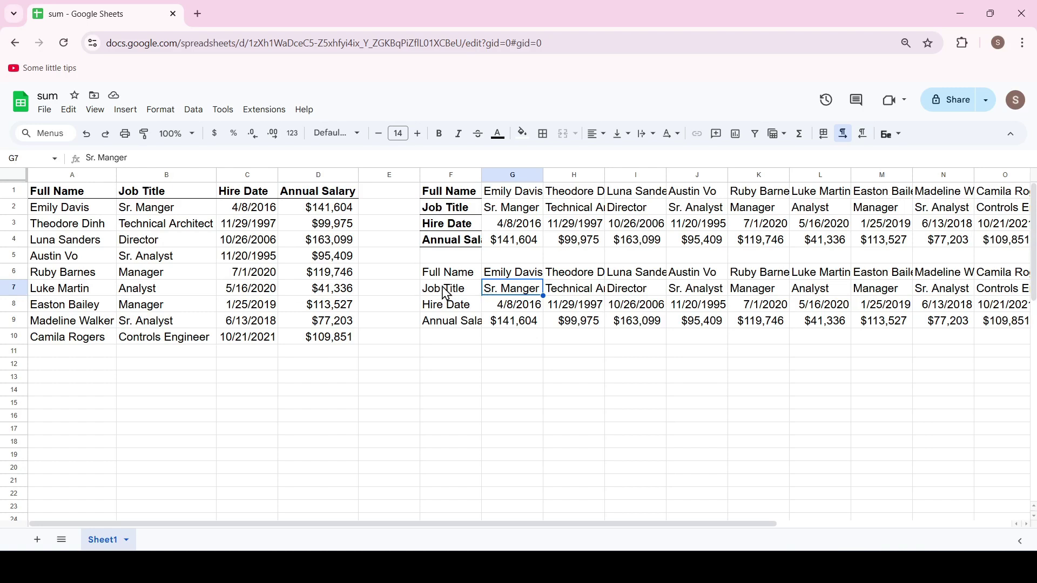
{"action": "left_click", "coordinate": [139, 243]}
{"action": "left_click_drag", "start_coordinate": [76, 194], "coordinate": [110, 337]}
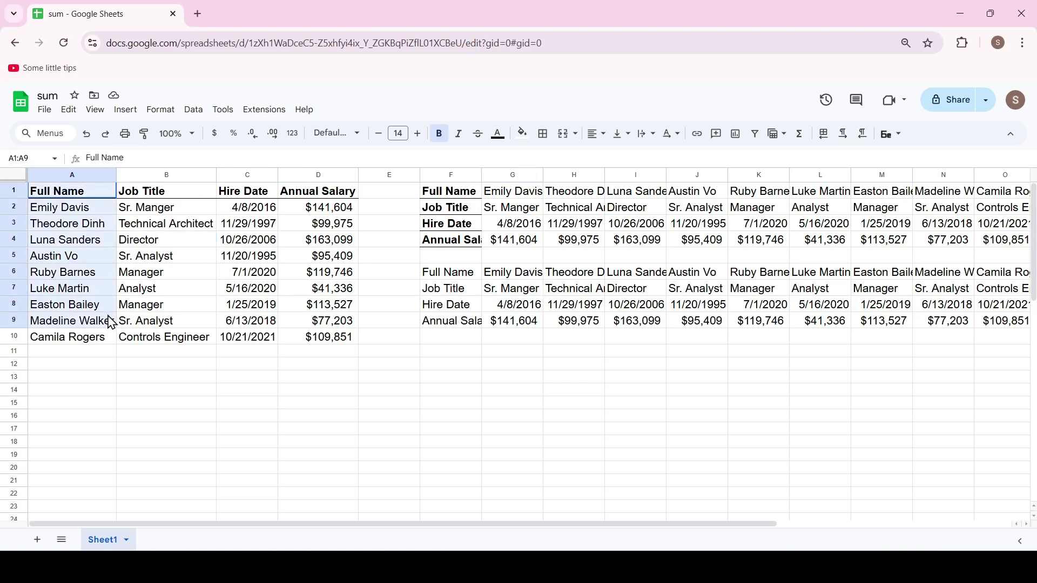
{"action": "left_click_drag", "start_coordinate": [167, 191], "coordinate": [318, 192]}
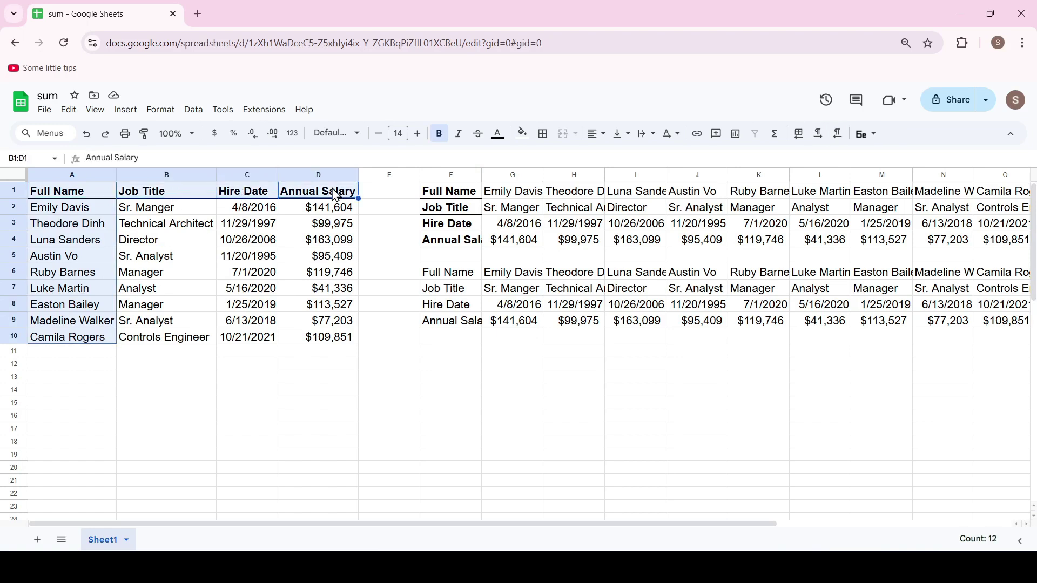
- Try Tilt up, then Tilt down, on the selected names and headers
{"action": "left_click", "coordinate": [671, 135]}
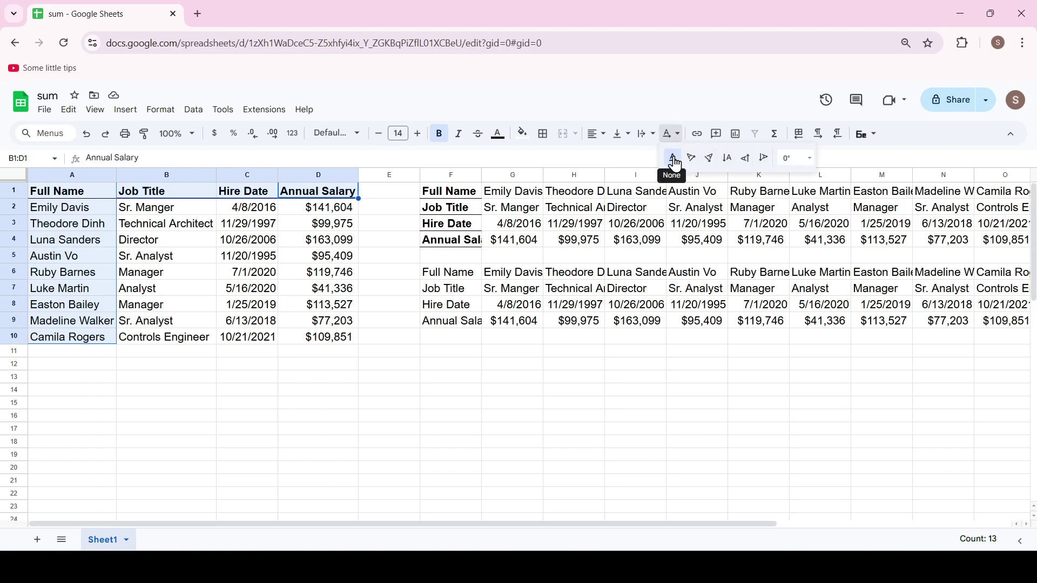
{"action": "left_click", "coordinate": [691, 158]}
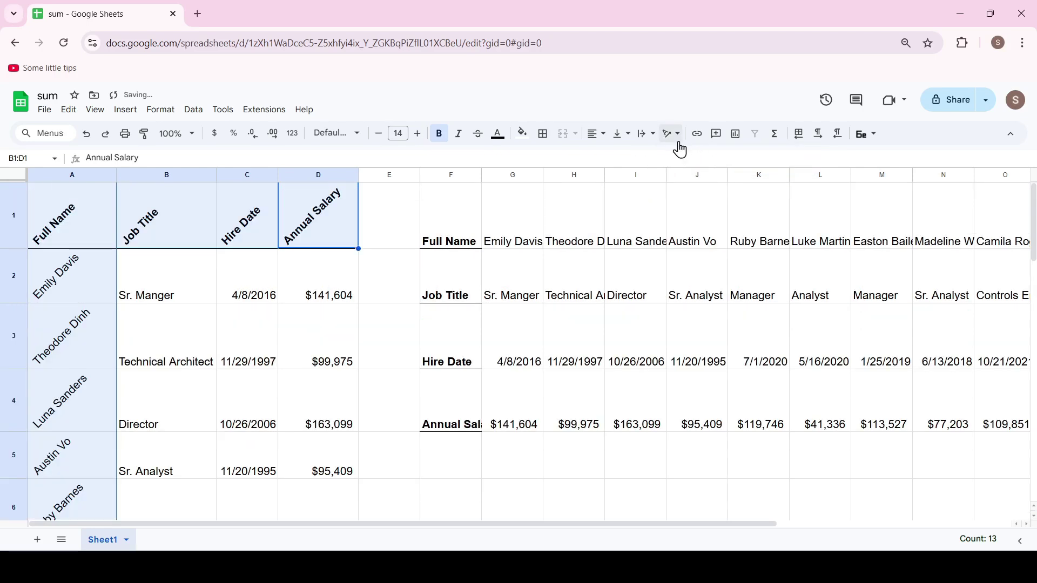
{"action": "left_click", "coordinate": [678, 135]}
{"action": "left_click", "coordinate": [712, 159]}
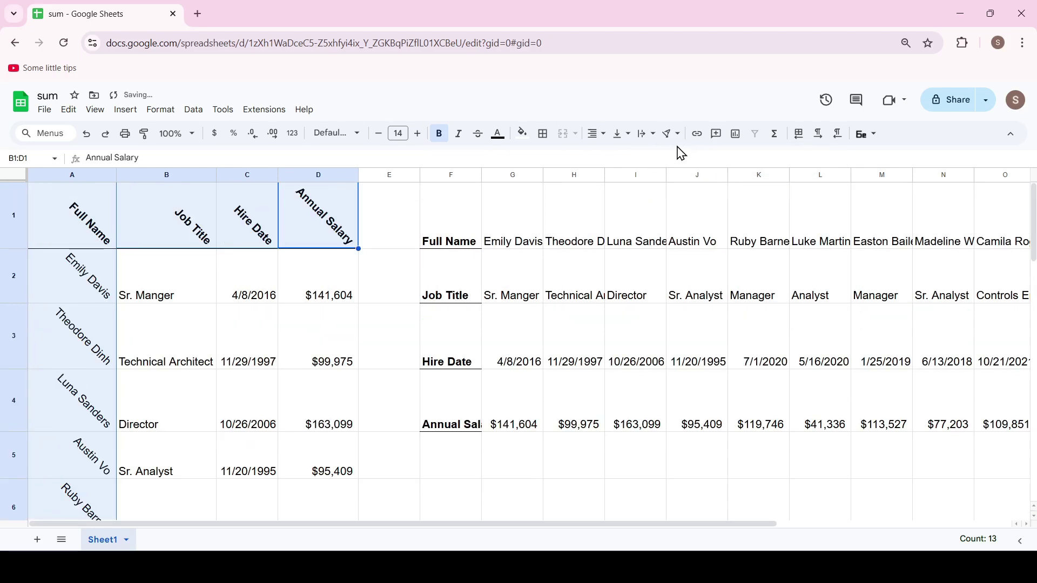
- Try Rotate up, then Rotate down, to stand the names and headers vertically
{"action": "left_click", "coordinate": [671, 134]}
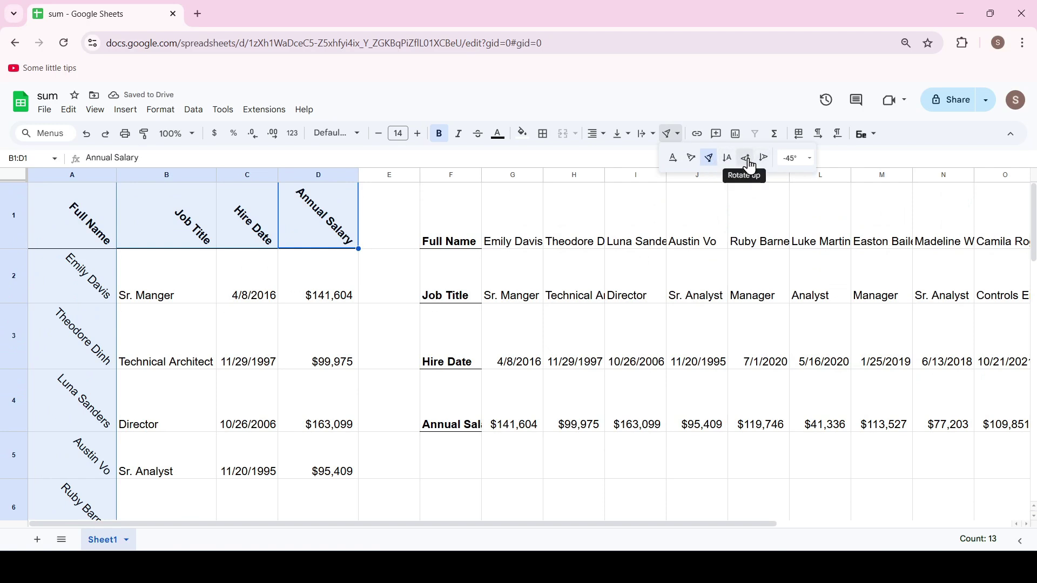
{"action": "left_click", "coordinate": [746, 158]}
{"action": "left_click", "coordinate": [671, 134]}
{"action": "left_click", "coordinate": [765, 158]}
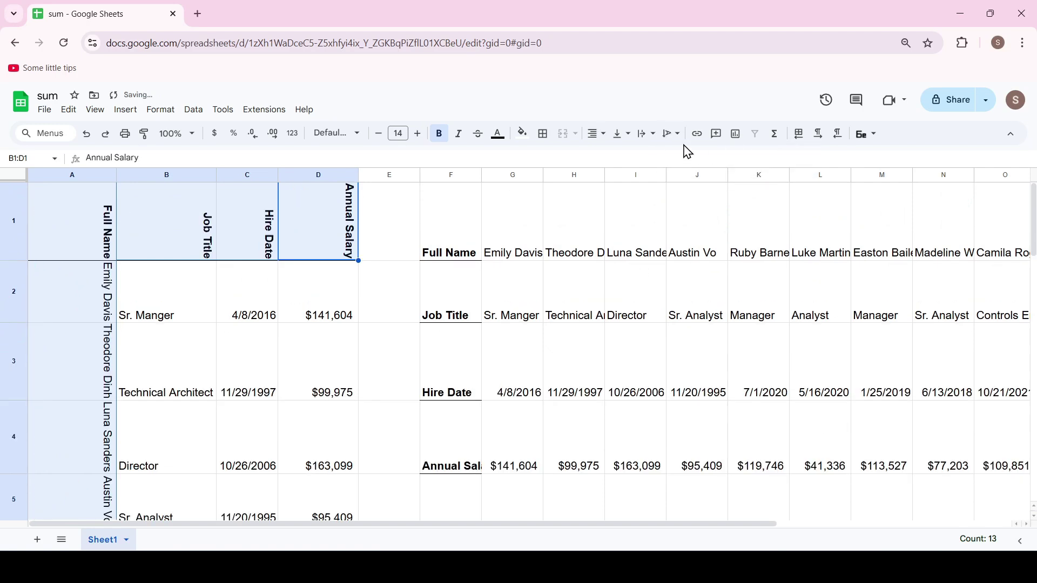
{"action": "left_click", "coordinate": [671, 133]}
- Set the names and headers to a -45° angle, then change it to 60°
{"action": "left_click", "coordinate": [810, 158]}
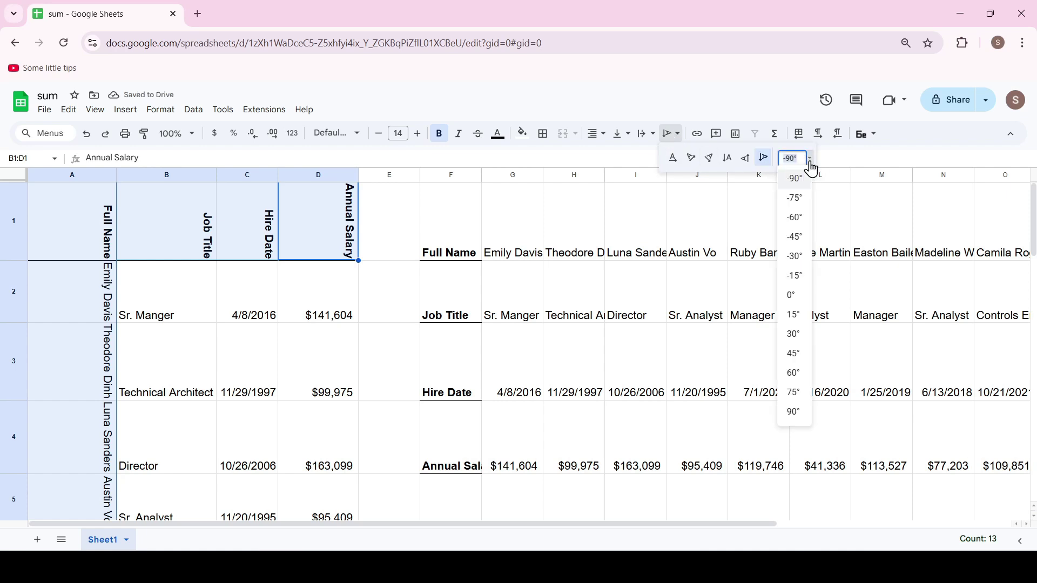
{"action": "left_click", "coordinate": [795, 237]}
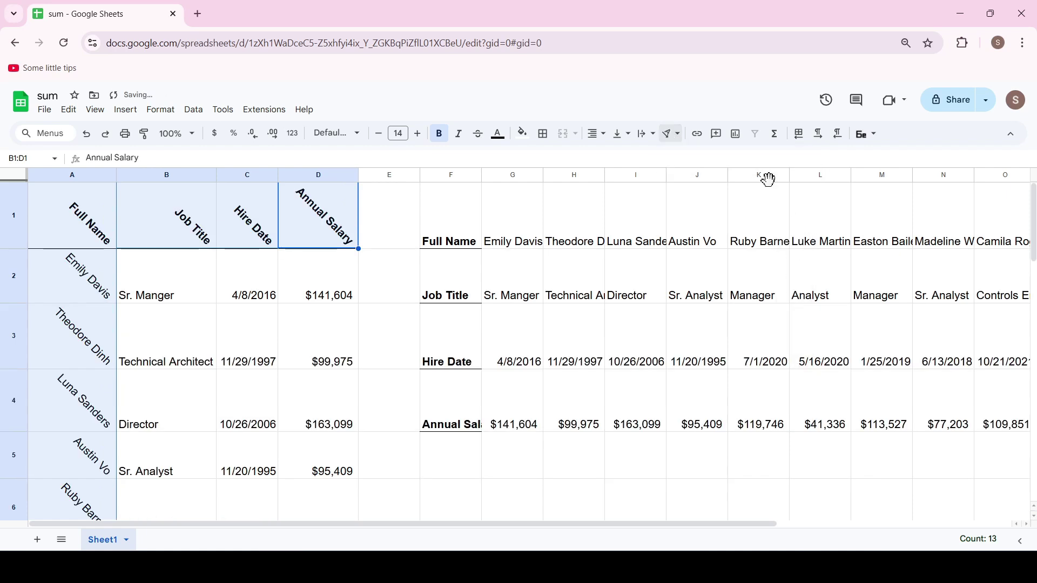
{"action": "left_click", "coordinate": [677, 136]}
{"action": "left_click", "coordinate": [809, 158]}
{"action": "left_click", "coordinate": [797, 374]}
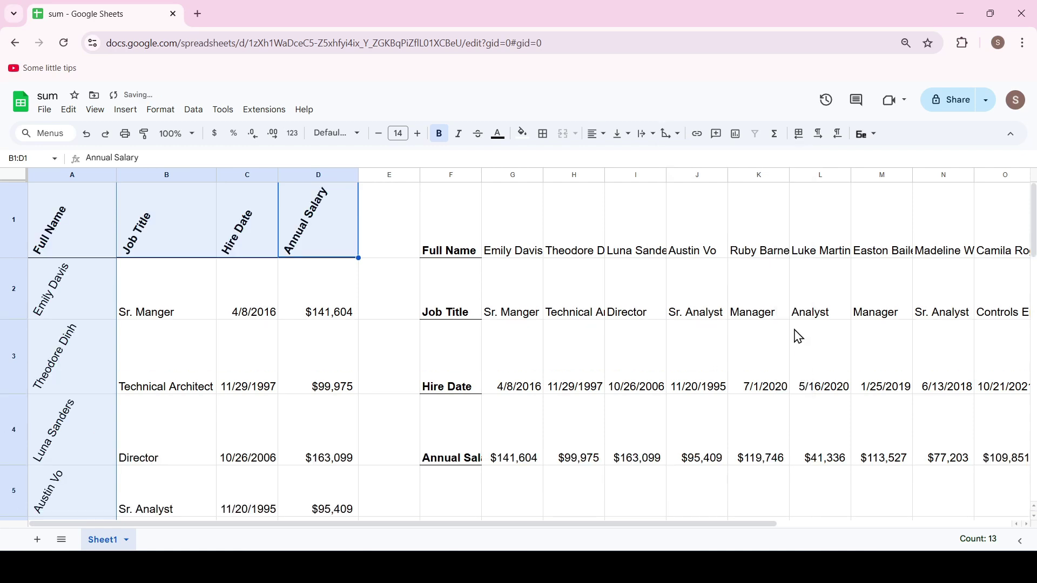
{"action": "left_click", "coordinate": [673, 134]}
{"action": "left_click", "coordinate": [807, 158]}
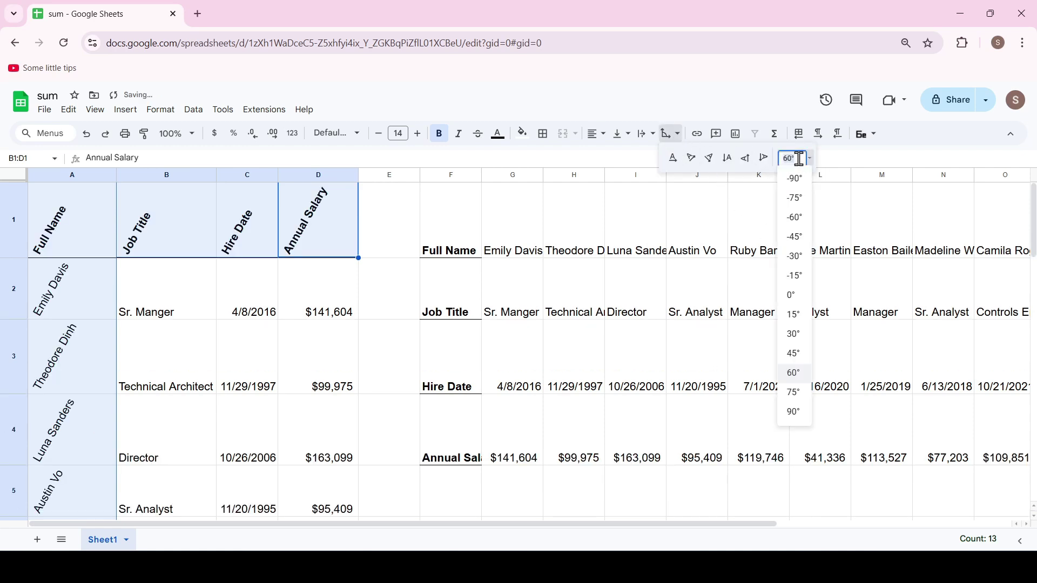